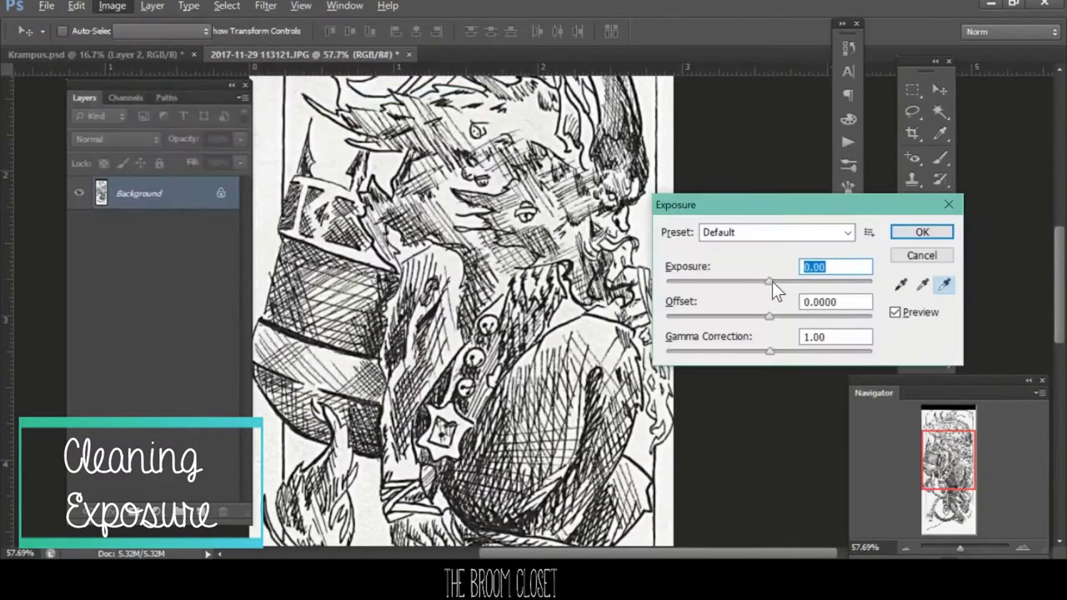
- Apply an Exposure adjustment to the scanned drawing with slightly raised exposure and slightly lowered offset
{"action": "left_click_drag", "start_coordinate": [773, 282], "coordinate": [778, 281]}
{"action": "left_click_drag", "start_coordinate": [768, 317], "coordinate": [763, 317]}
{"action": "left_click", "coordinate": [922, 232]}
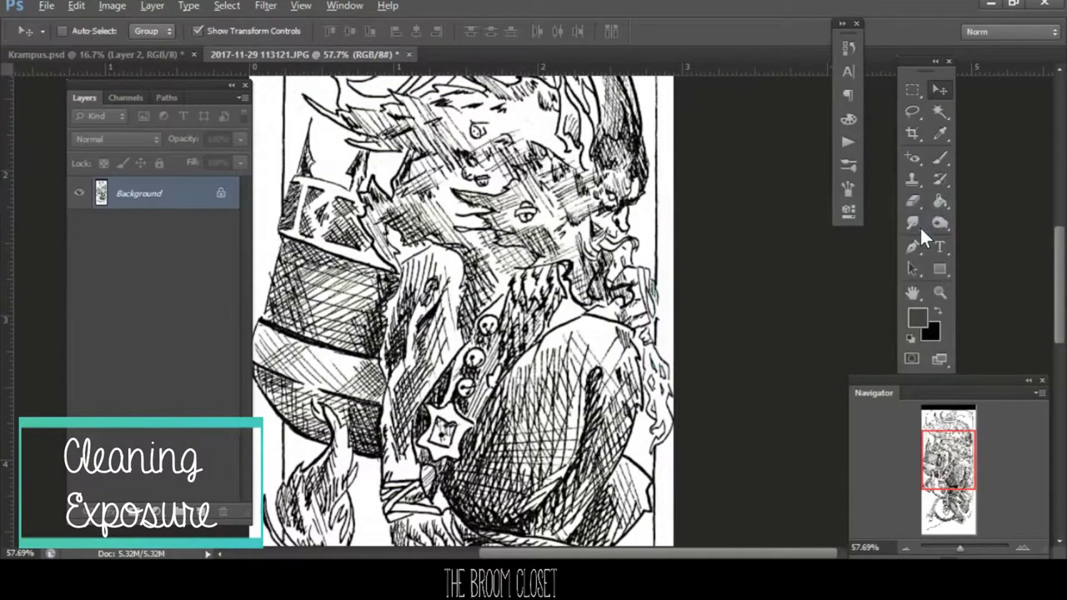
- Duplicate the Background layer, place a white-filled layer beneath the copy, and make the copy the active layer
{"action": "left_click", "coordinate": [913, 201]}
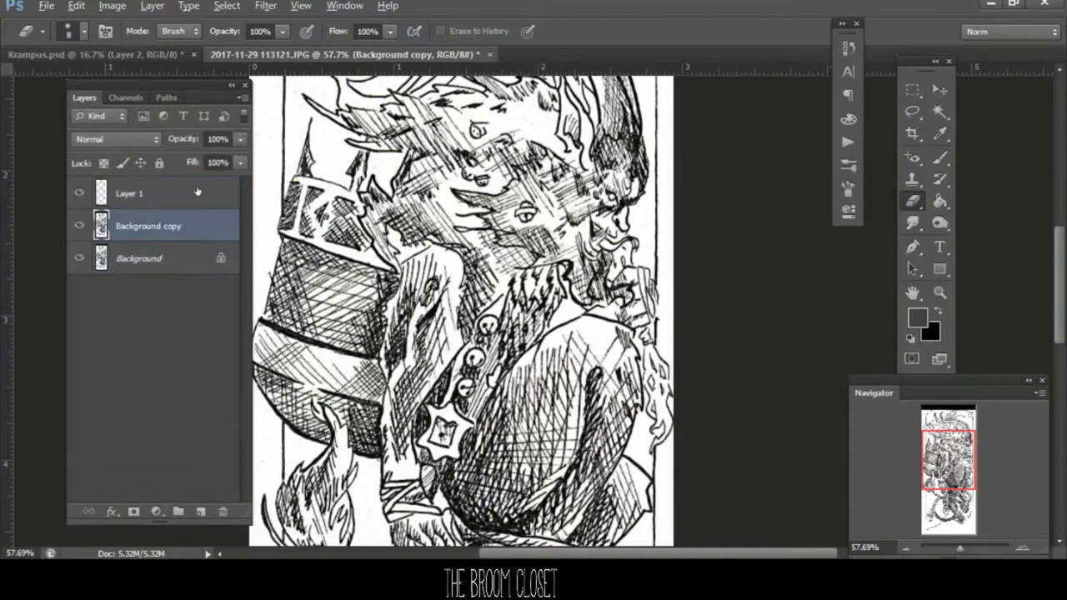
{"action": "left_click", "coordinate": [275, 512]}
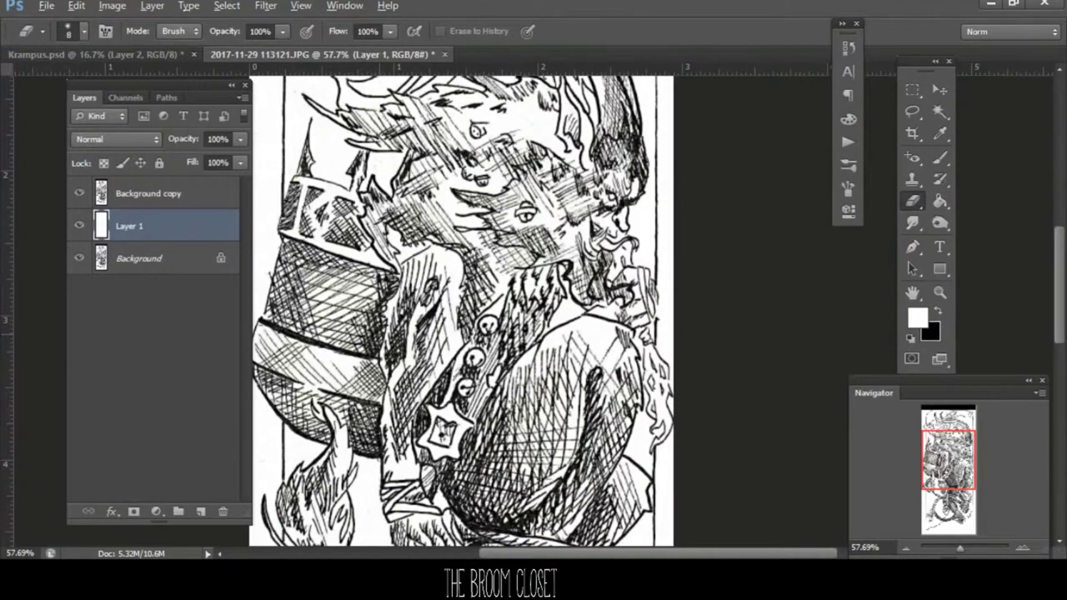
{"action": "scroll", "coordinate": [467, 317], "scroll_direction": "up", "scroll_amount": 5}
{"action": "key", "text": "alt+bracketright"}
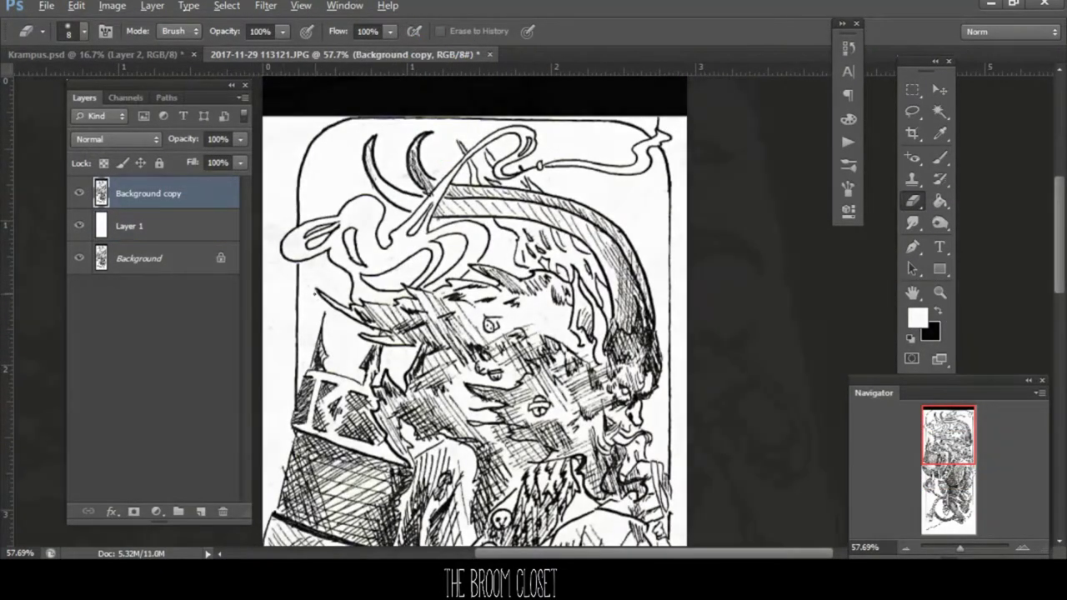
- Set the Eraser size to 5 px and check the Shape Dynamics brush settings
{"action": "scroll", "coordinate": [500, 317], "scroll_direction": "up", "scroll_amount": 5}
{"action": "right_click", "coordinate": [492, 333]}
{"action": "key", "text": "x"}
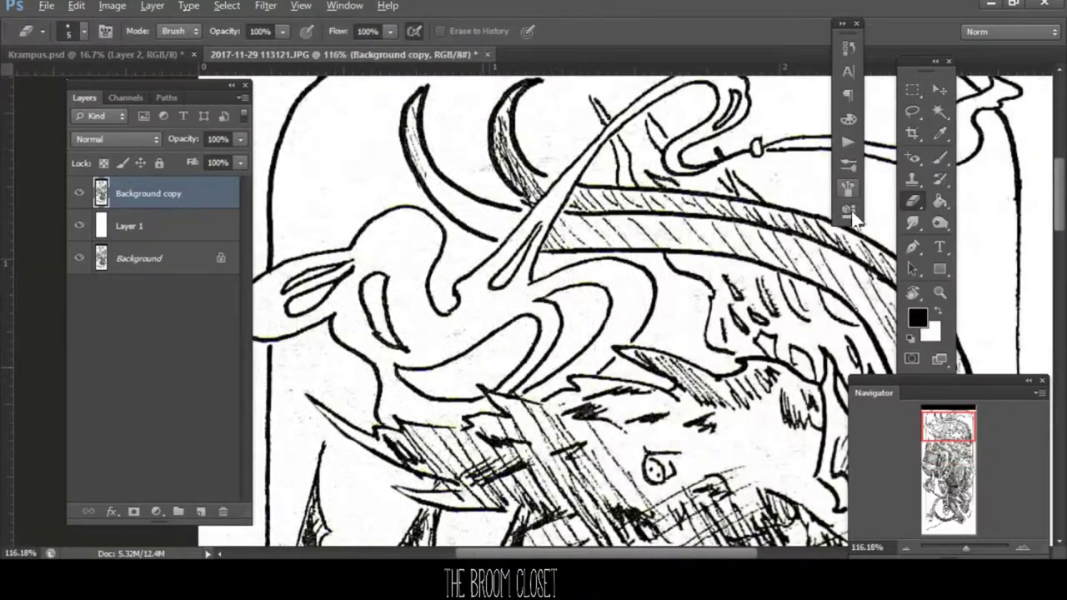
{"action": "left_click", "coordinate": [851, 213]}
{"action": "left_click", "coordinate": [846, 190]}
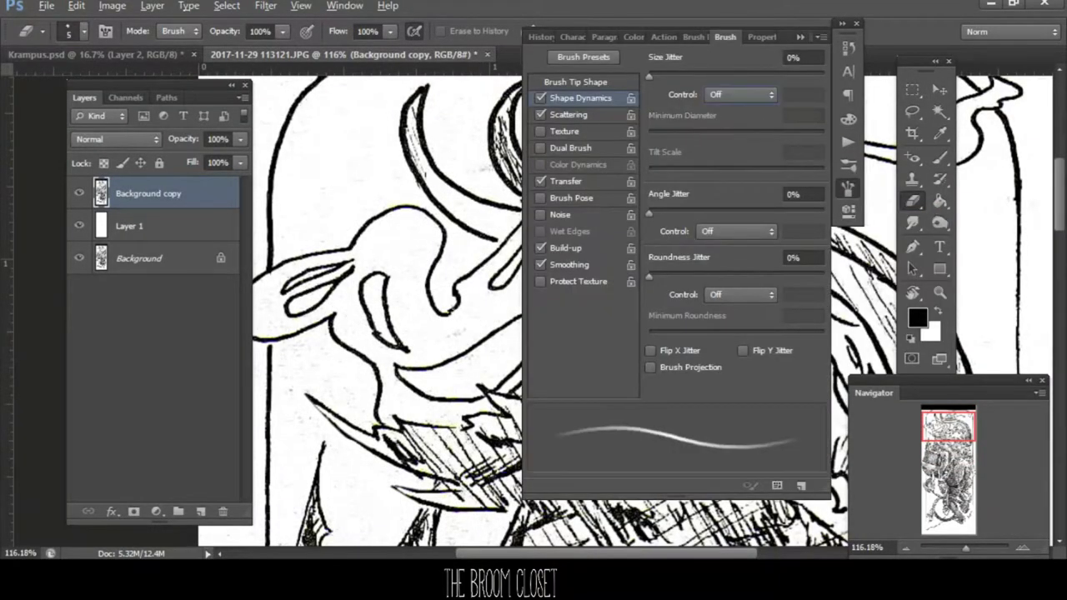
{"action": "key", "text": "v"}
{"action": "left_click", "coordinate": [850, 191]}
{"action": "key", "text": "x"}
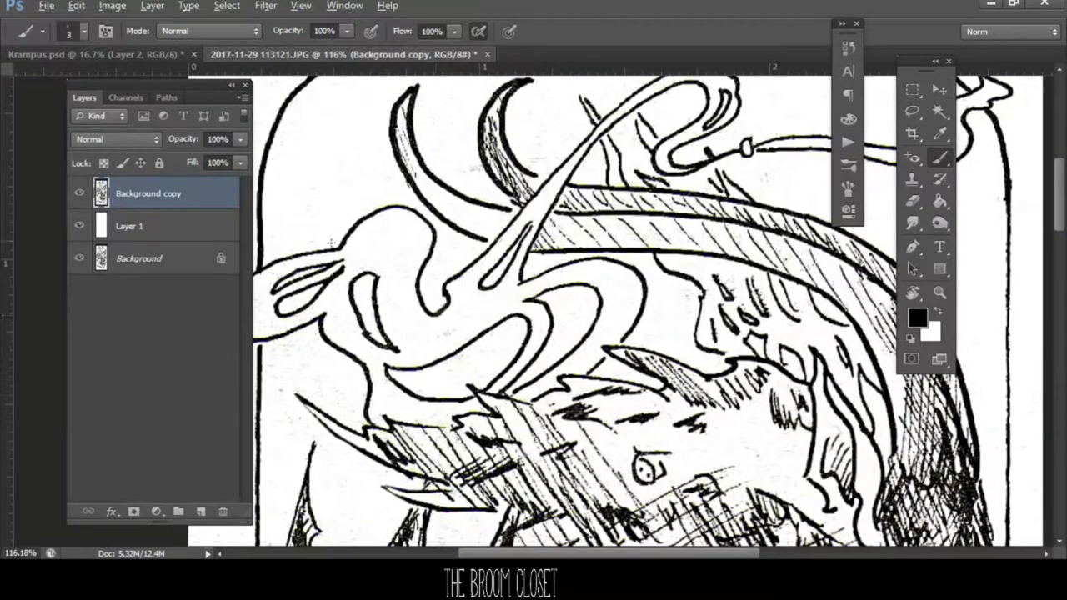
- Thin the outlines of the leftmost horn and the small inner smoke loop with the 5 px Eraser
{"action": "right_click", "coordinate": [385, 187]}
{"action": "left_click", "coordinate": [535, 171]}
{"action": "key", "text": "e"}
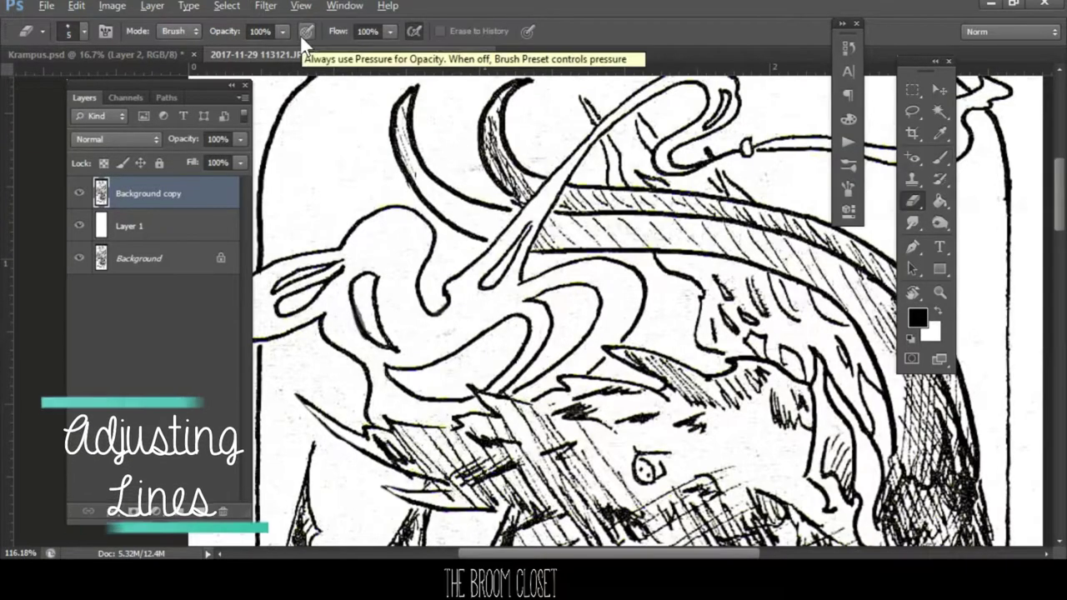
{"action": "key", "text": "b"}
{"action": "key", "text": "x"}
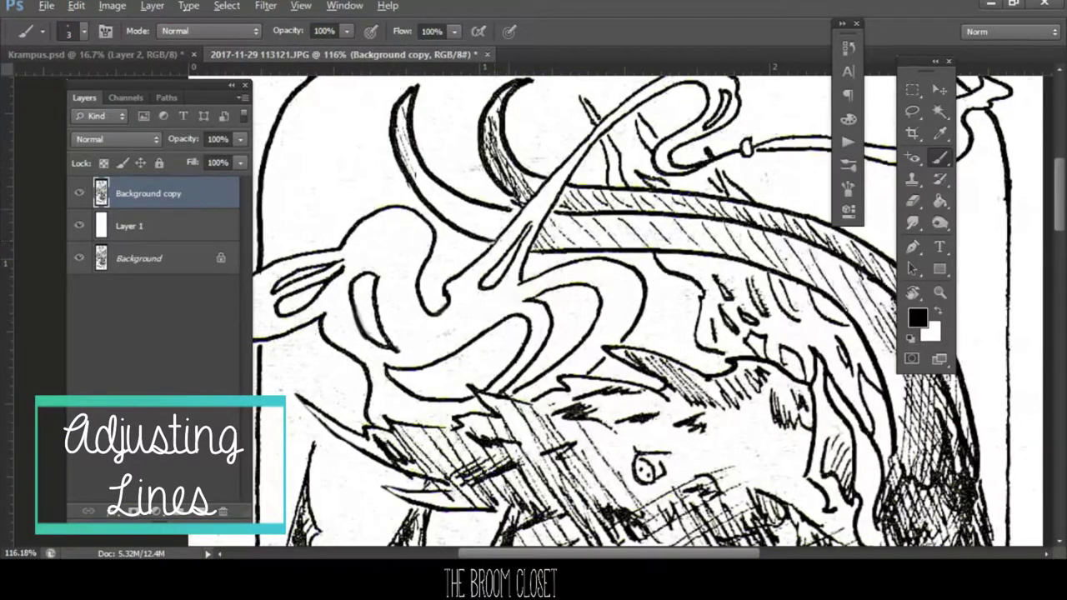
{"action": "key", "text": "e"}
{"action": "left_click_drag", "start_coordinate": [393, 103], "coordinate": [388, 147]}
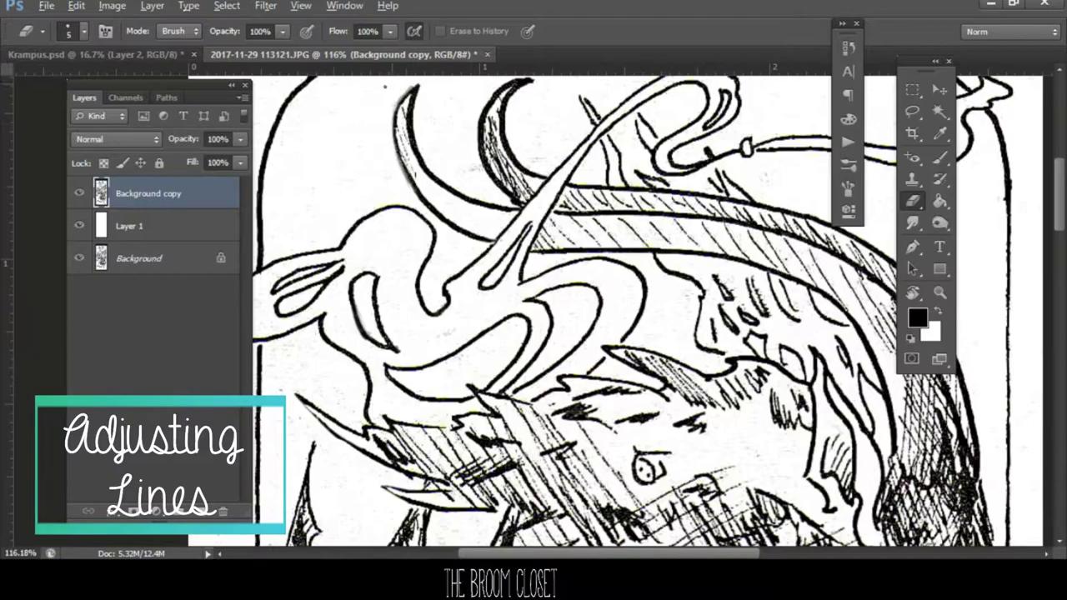
- Select the white area beside the drawing's left border with the Magic Wand and erase its specks with a 32 px Eraser
{"action": "key", "text": "w"}
{"action": "left_click", "coordinate": [351, 380]}
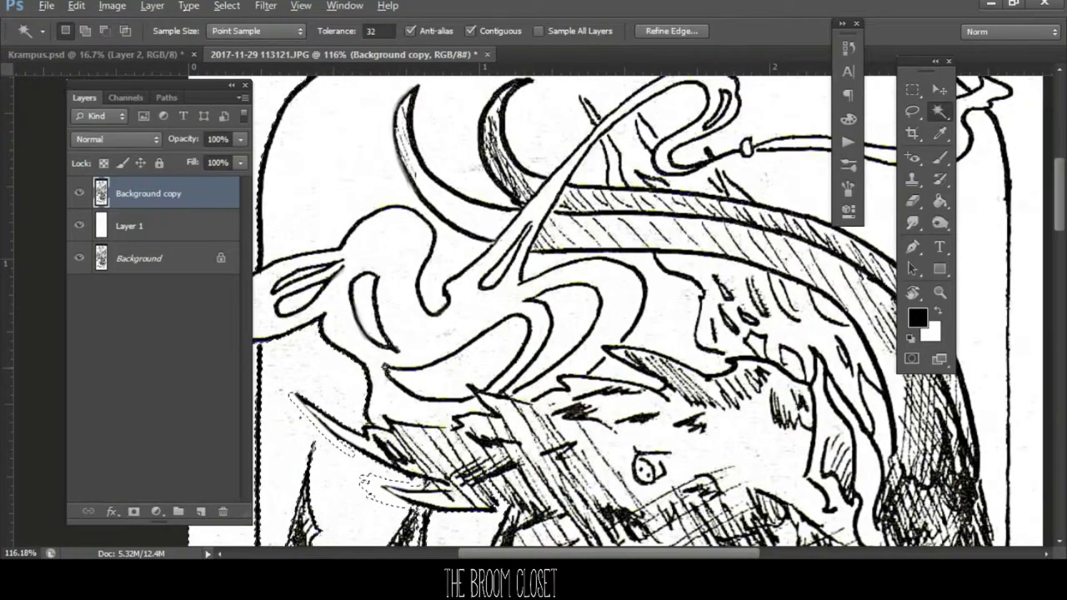
{"action": "key", "text": "e"}
{"action": "right_click", "coordinate": [292, 327]}
{"action": "key", "text": "Return"}
{"action": "scroll", "coordinate": [386, 297], "scroll_direction": "down", "scroll_amount": 5}
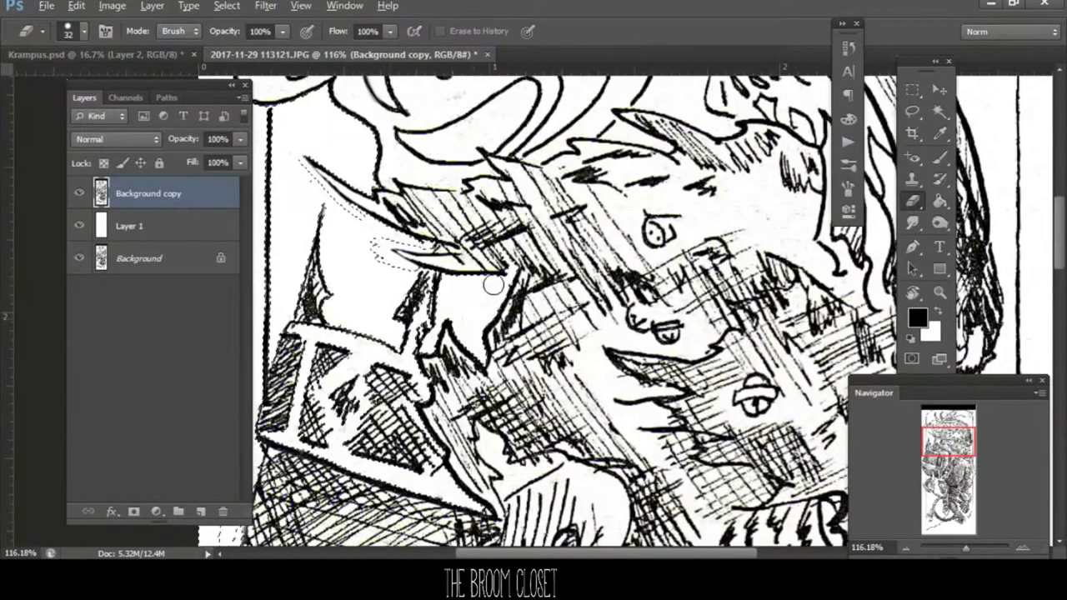
- Clean the stray marks from the white areas around the smoke and horns using Magic Wand selections and the Eraser
{"action": "scroll", "coordinate": [317, 317], "scroll_direction": "up", "scroll_amount": 8}
{"action": "key", "text": "w"}
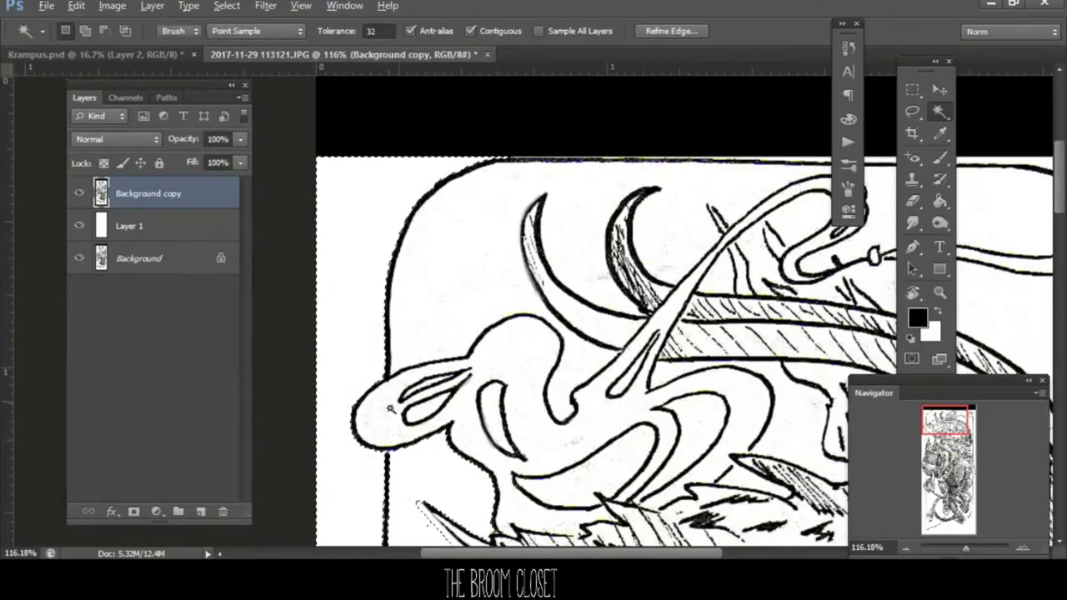
{"action": "key", "text": "e"}
{"action": "scroll", "coordinate": [603, 405], "scroll_direction": "right", "scroll_amount": 3}
{"action": "key", "text": "w"}
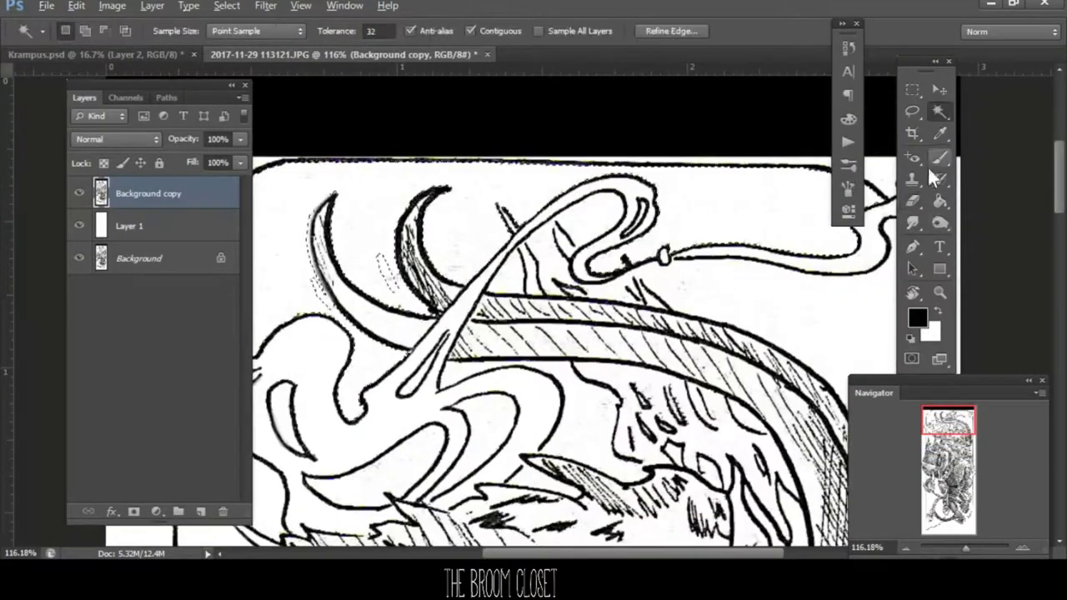
{"action": "key", "text": "e"}
{"action": "scroll", "coordinate": [281, 231], "scroll_direction": "left", "scroll_amount": 5}
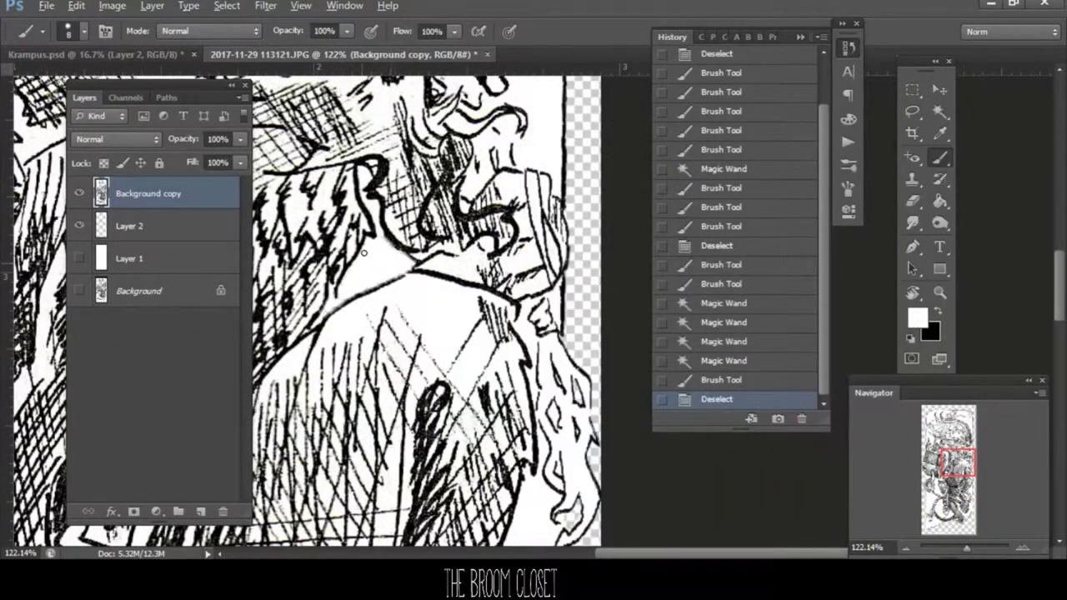
- Touch up the line art around the tail and lower leg with a 4 px black and white Brush and fill with the Paint Bucket
{"action": "scroll", "coordinate": [467, 339], "scroll_direction": "down", "scroll_amount": 5}
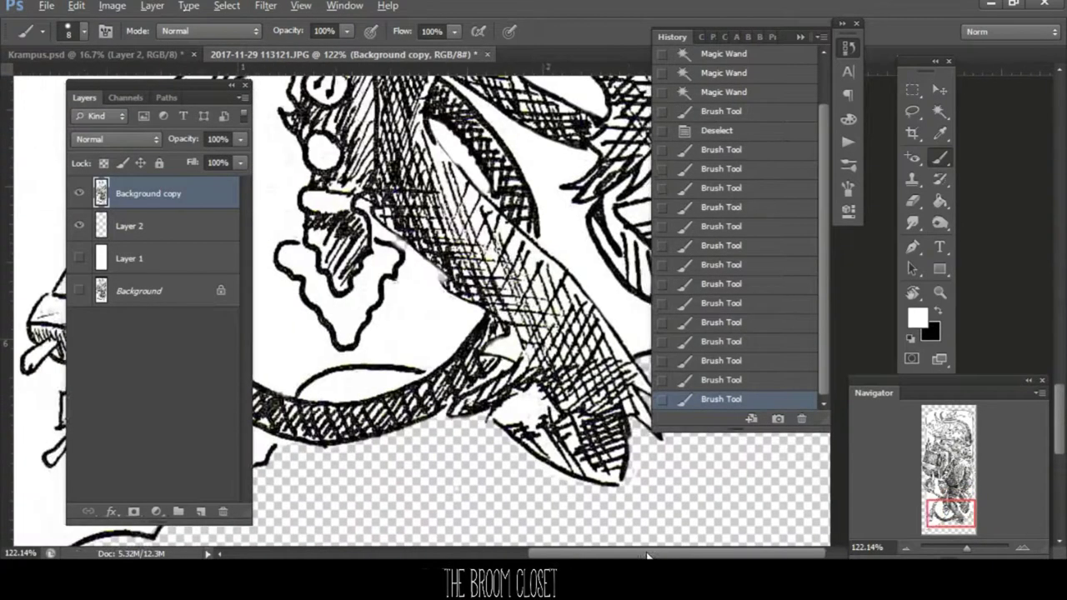
{"action": "right_click", "coordinate": [436, 240]}
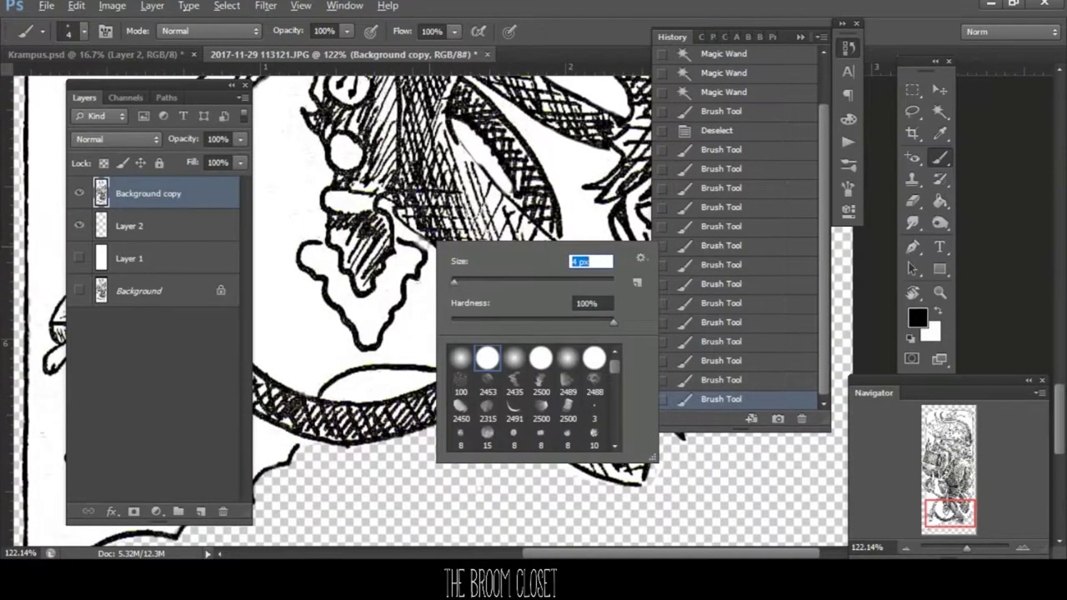
{"action": "key", "text": "Return"}
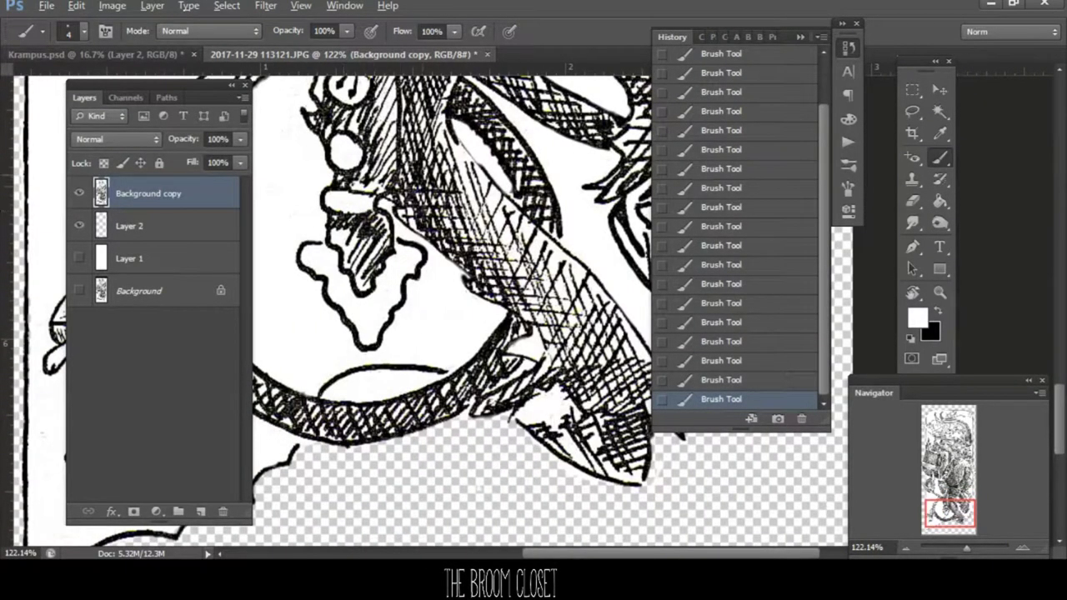
{"action": "key", "text": "e"}
{"action": "key", "text": "b"}
{"action": "right_click", "coordinate": [509, 344]}
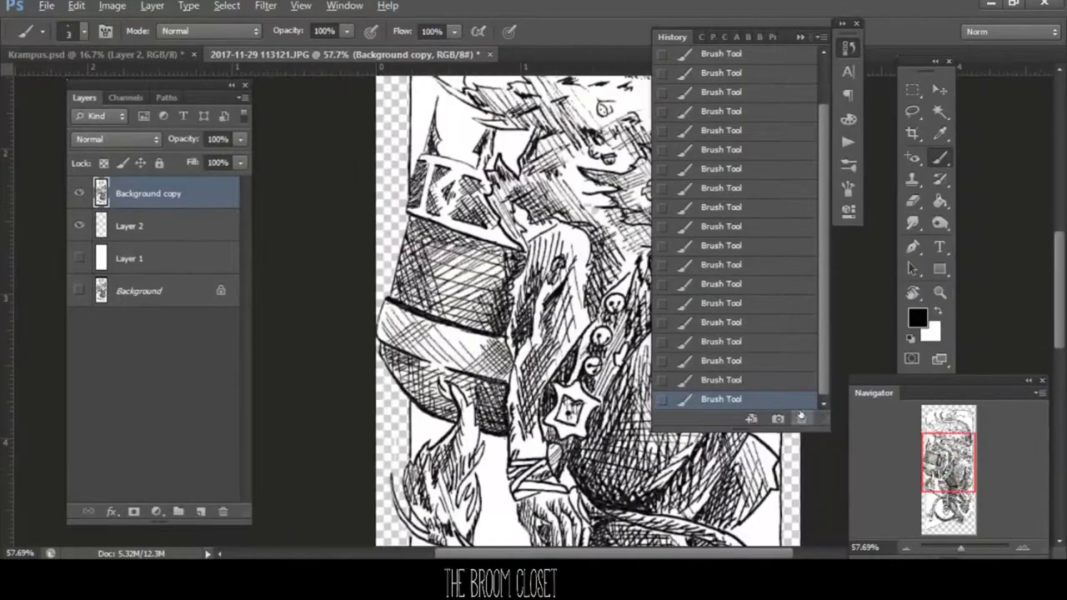
{"action": "key", "text": "g"}
{"action": "key", "text": "x"}
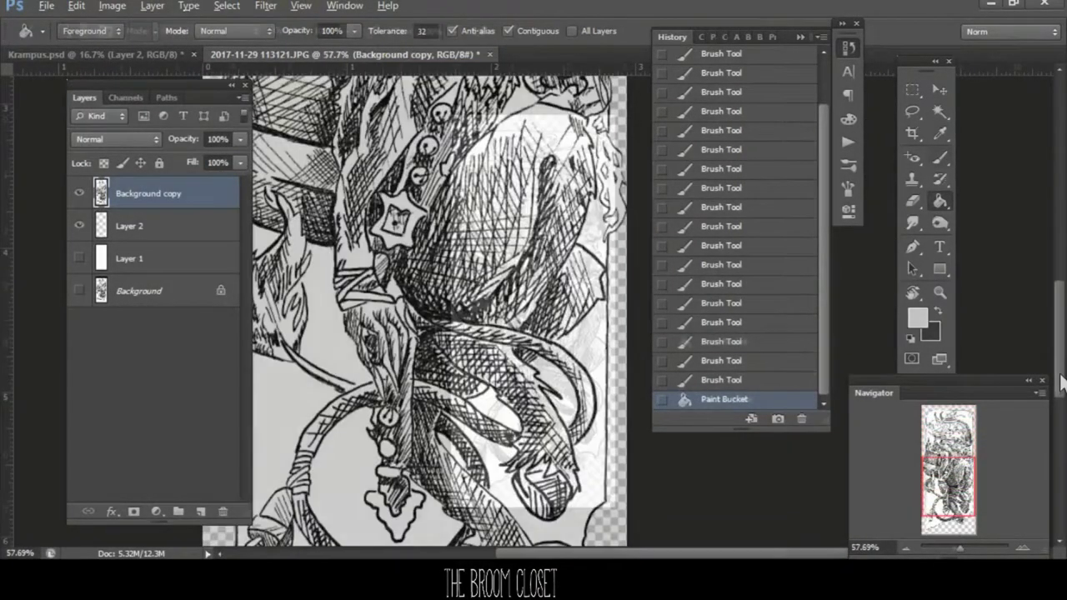
- Select the whole canvas of the cleaned drawing, paste it into Krampus.psd, and place it in the page's upper-left area beside the text
{"action": "left_click", "coordinate": [227, 6]}
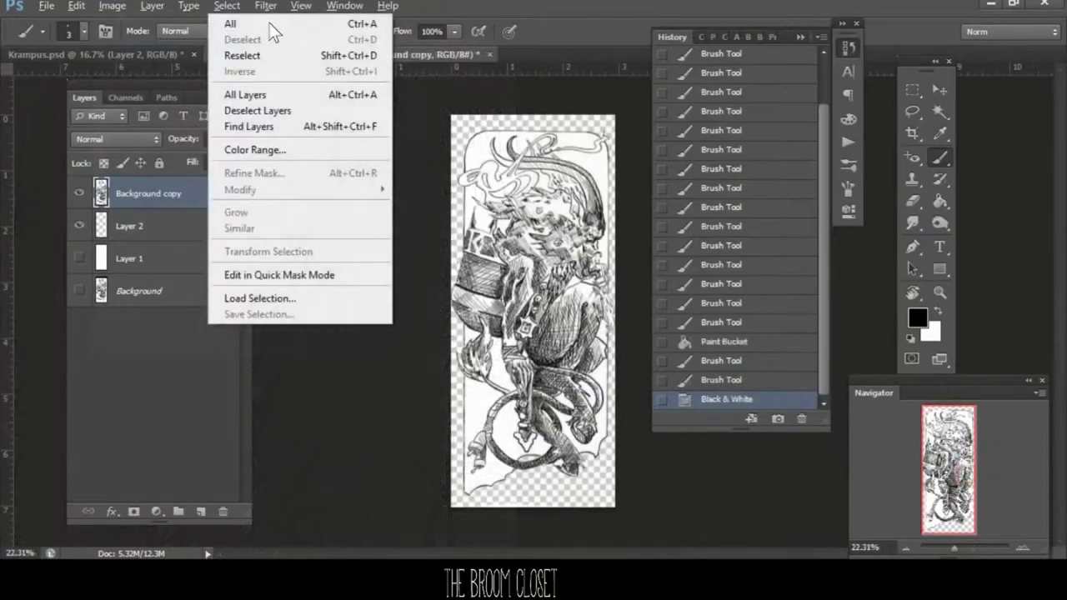
{"action": "left_click", "coordinate": [269, 25]}
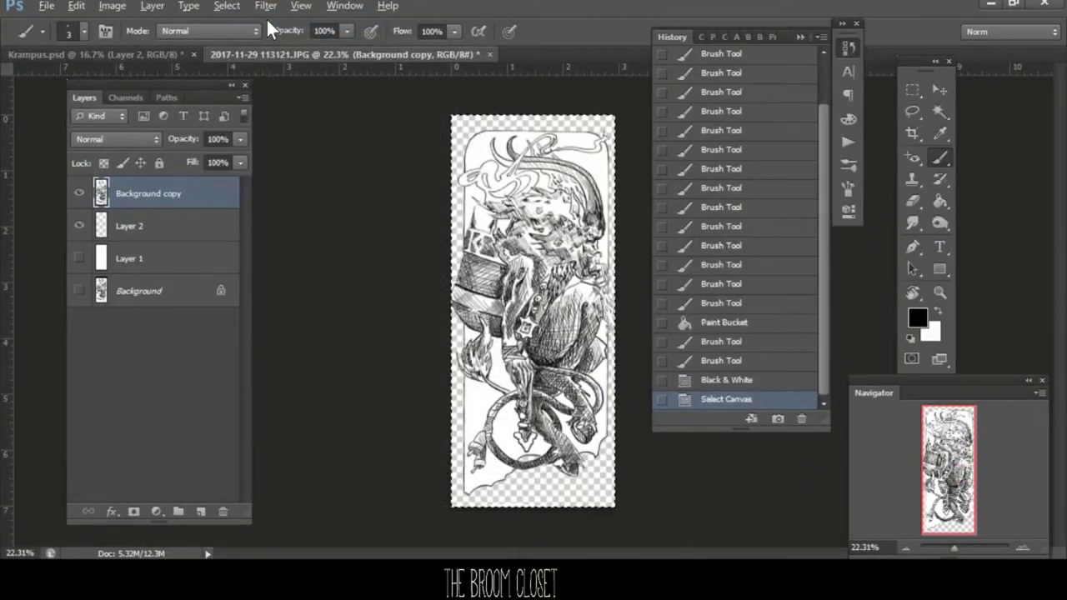
{"action": "key", "text": "ctrl+Tab"}
{"action": "key", "text": "v"}
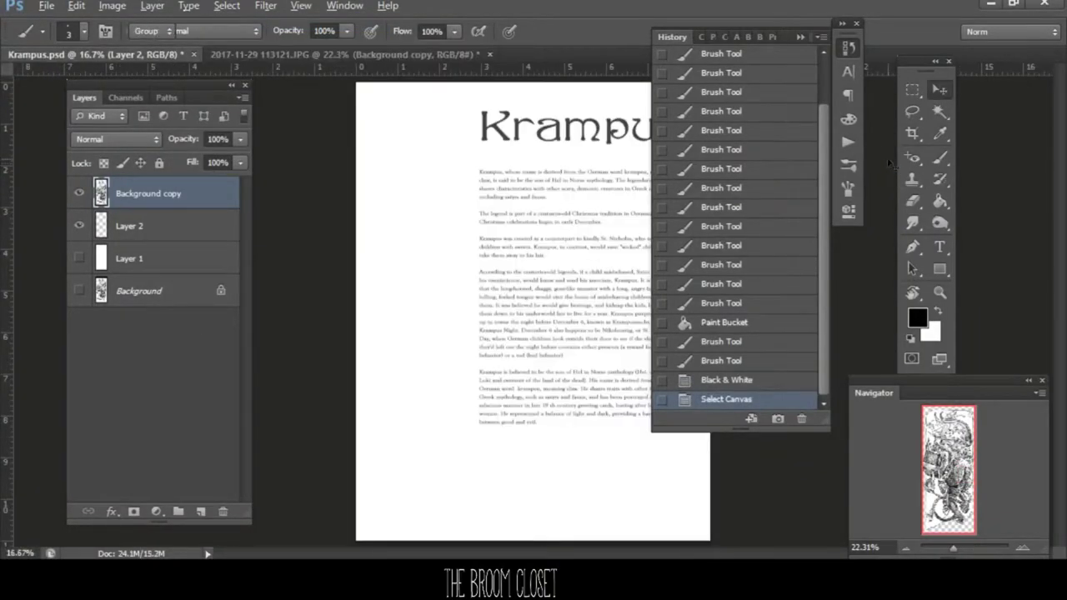
{"action": "key", "text": "ctrl+v"}
{"action": "left_click_drag", "start_coordinate": [597, 488], "coordinate": [481, 412]}
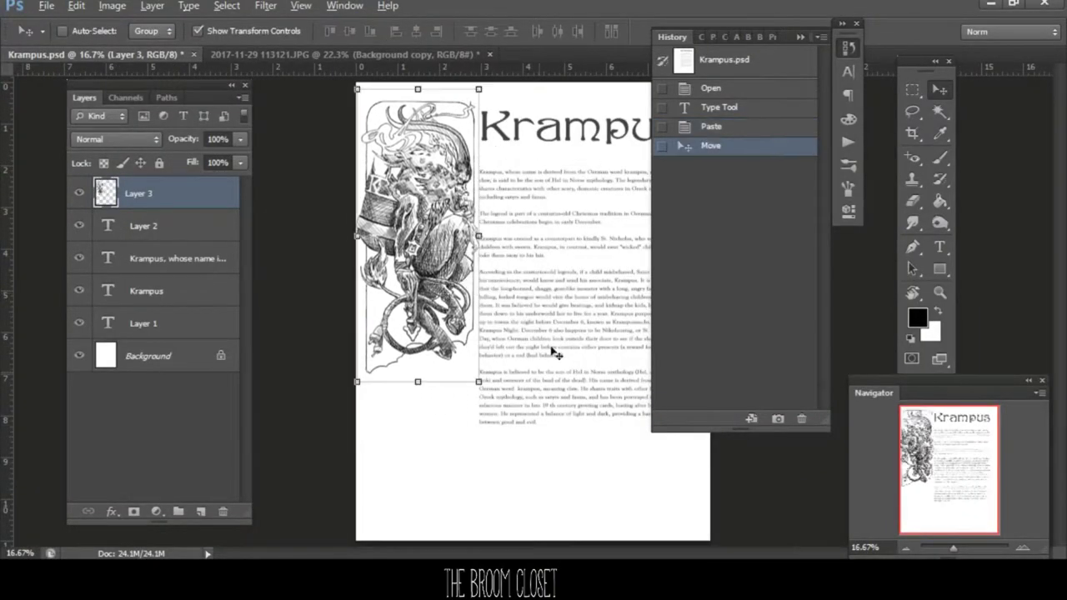
- Nudge the body text layer to the right, away from the pasted drawing
{"action": "left_click", "coordinate": [178, 258]}
{"action": "left_click", "coordinate": [849, 47]}
{"action": "key", "text": "shift+Right"}
{"action": "key", "text": "shift+Right"}
{"action": "key", "text": "shift+Right"}
{"action": "key", "text": "shift+Right"}
{"action": "key", "text": "shift+Right"}
{"action": "key", "text": "shift+Right"}
{"action": "key", "text": "shift+Right"}
{"action": "key", "text": "shift+Right"}
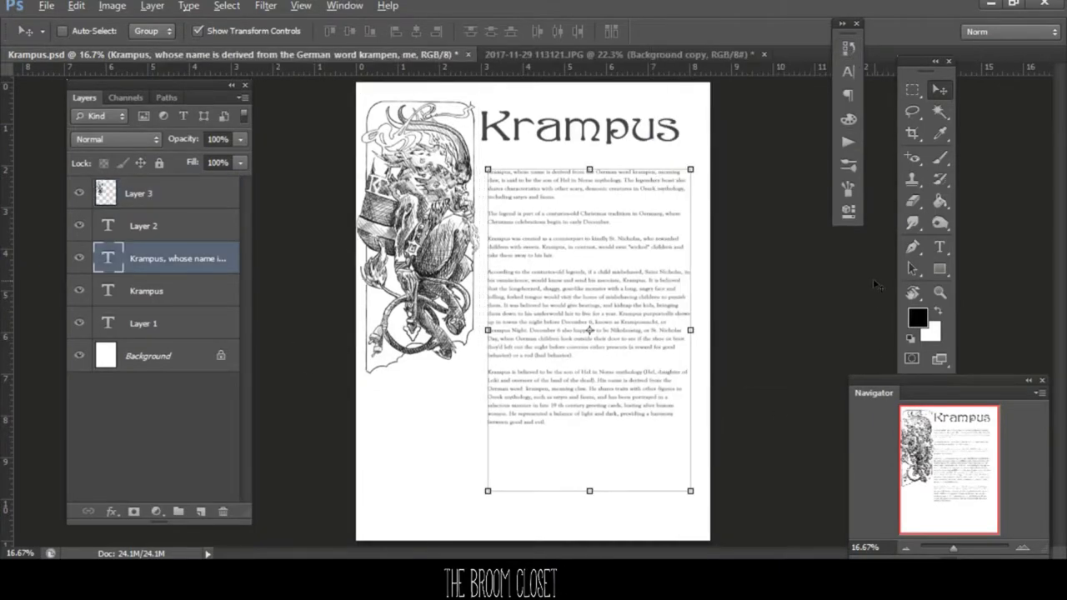
- Nudge the Krampus title layer to the right to line it up with the body text
{"action": "key", "text": "alt+bracketleft"}
{"action": "key", "text": "shift+Right"}
{"action": "key", "text": "shift+Right"}
{"action": "key", "text": "shift+Right"}
{"action": "key", "text": "shift+Right"}
{"action": "key", "text": "shift+Right"}
{"action": "key", "text": "shift+Right"}
{"action": "key", "text": "shift+Right"}
- Nudge the pasted drawing layer up and to the right on the page
{"action": "key", "text": "alt+period"}
{"action": "key", "text": "shift+Up"}
{"action": "key", "text": "shift+Up"}
{"action": "key", "text": "shift+Up"}
{"action": "key", "text": "shift+Up"}
{"action": "key", "text": "shift+Up"}
{"action": "key", "text": "shift+Right"}
{"action": "key", "text": "shift+Right"}
{"action": "key", "text": "shift+Right"}
{"action": "key", "text": "shift+Right"}
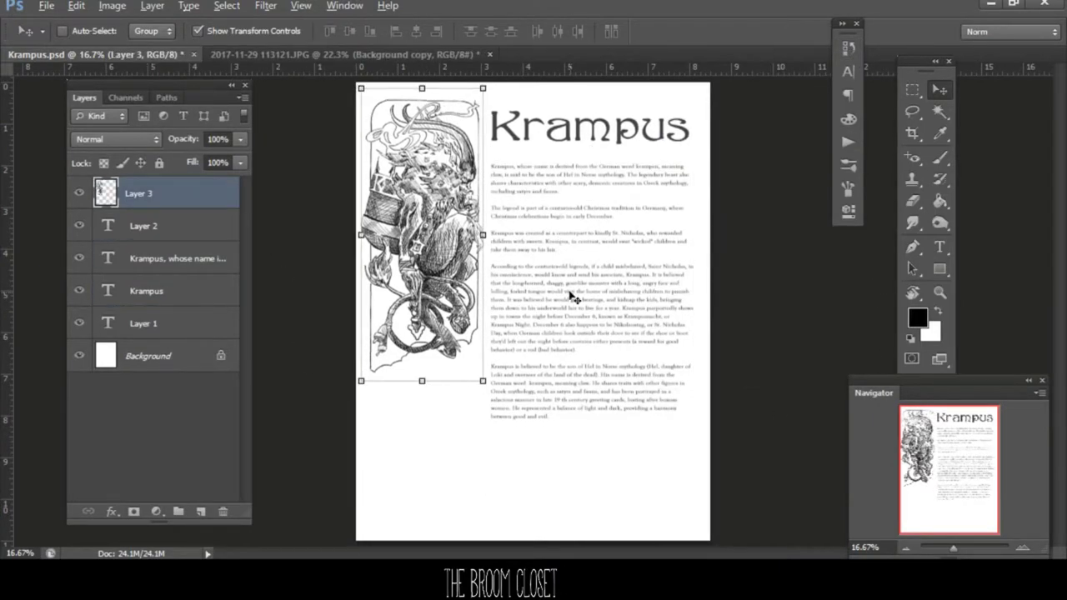
- Warp the pasted drawing so its upper border line follows a horizontal guide, and apply the transform
{"action": "left_click", "coordinate": [111, 6]}
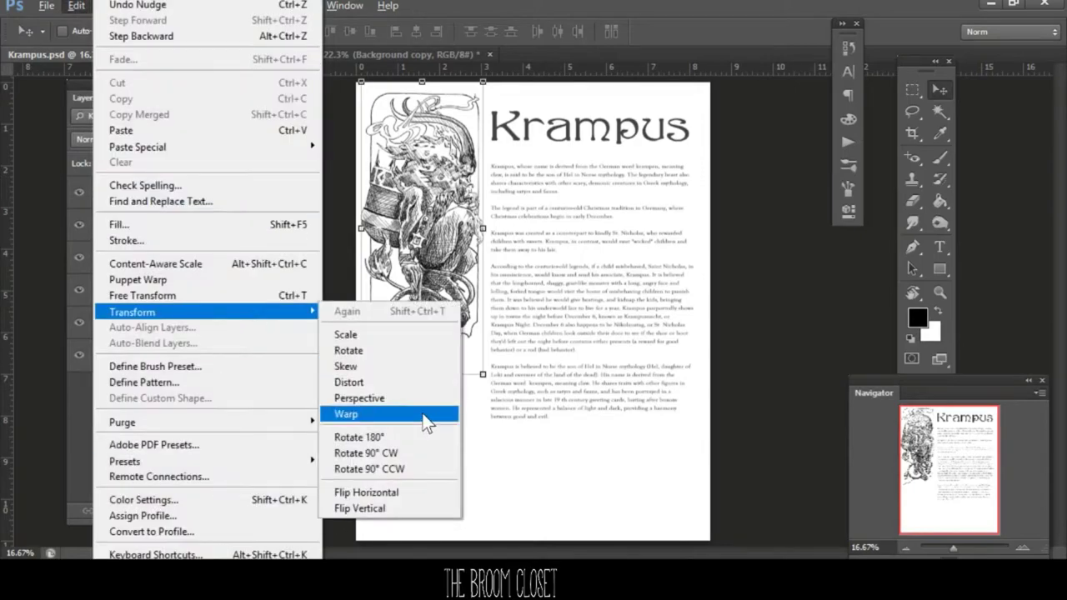
{"action": "key", "text": "Escape"}
{"action": "key", "text": "Escape"}
{"action": "key", "text": "ctrl+t"}
{"action": "scroll", "coordinate": [575, 119], "scroll_direction": "up", "scroll_amount": 5}
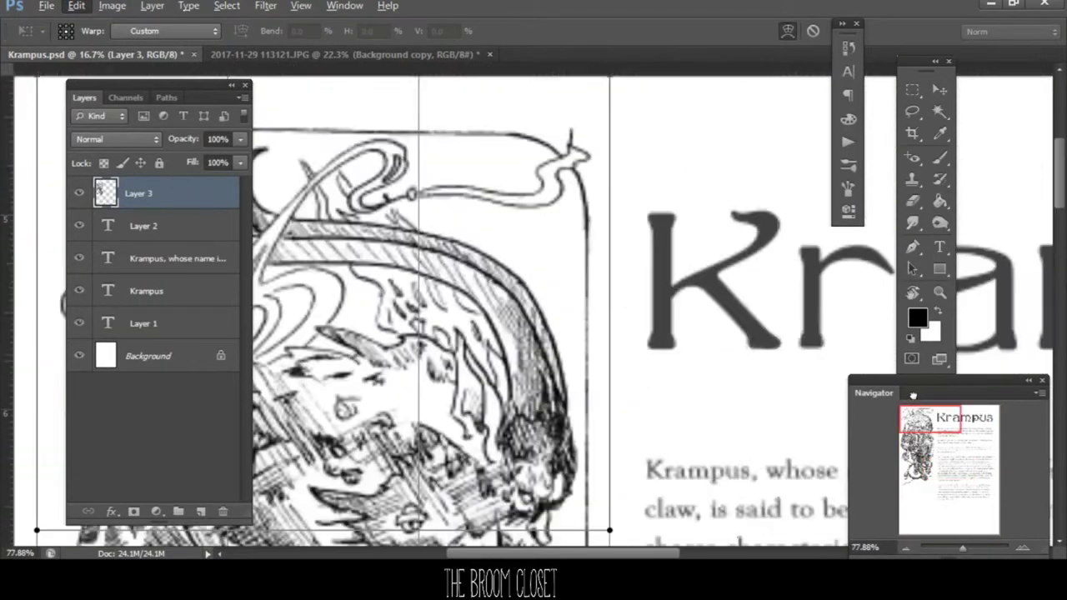
{"action": "left_click_drag", "start_coordinate": [574, 119], "coordinate": [575, 105]}
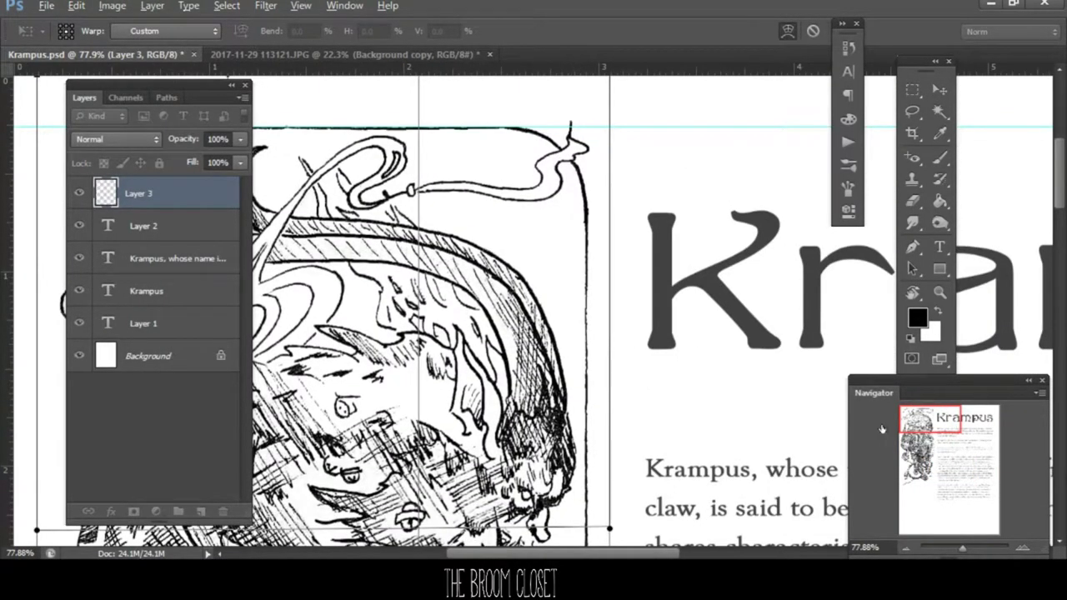
{"action": "left_click", "coordinate": [940, 90]}
{"action": "scroll", "coordinate": [920, 419], "scroll_direction": "down", "scroll_amount": 4}
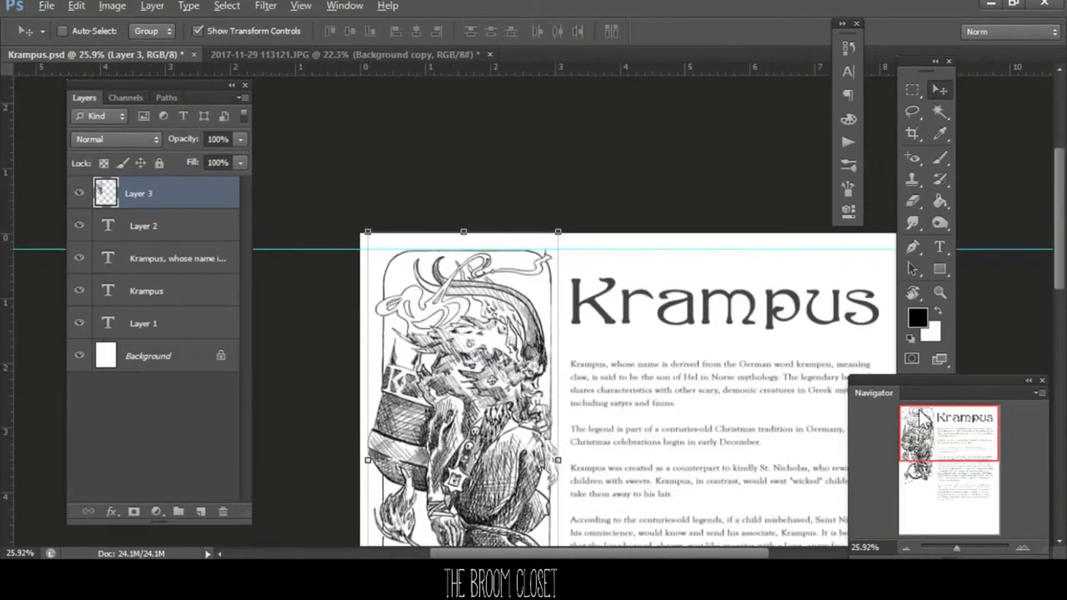
{"action": "mouse_move", "coordinate": [943, 454]}
{"action": "left_mouse_down"}
{"action": "mouse_move", "coordinate": [950, 532]}
{"action": "mouse_move", "coordinate": [953, 457]}
{"action": "left_mouse_up"}
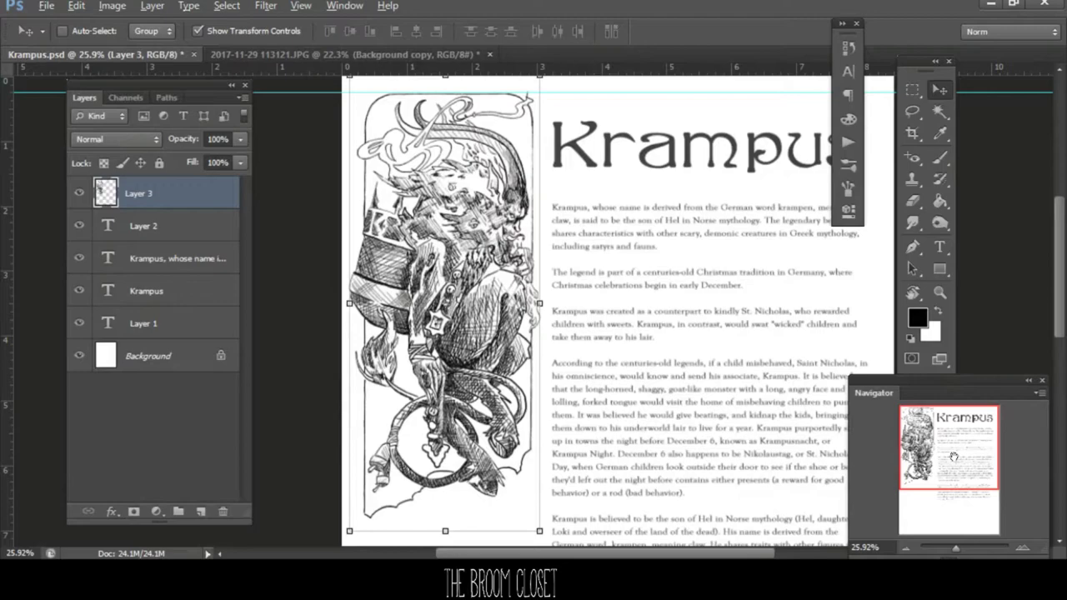
- Open DirtyPaper-2.jpg and copy its paper texture into the Krampus.psd document as a new layer
{"action": "left_click", "coordinate": [45, 6]}
{"action": "left_click", "coordinate": [182, 39]}
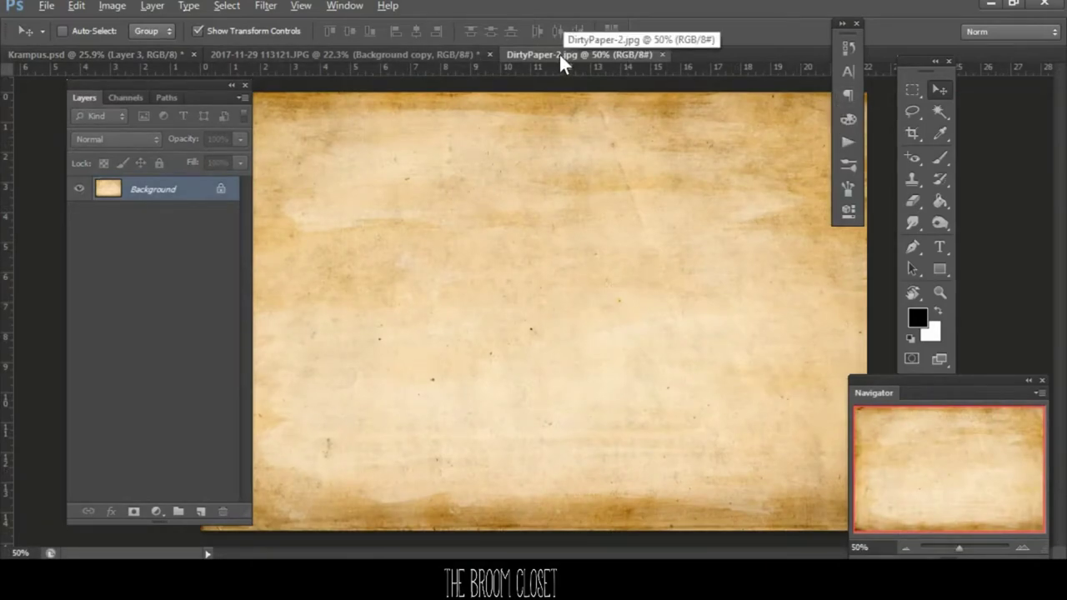
{"action": "left_click_drag", "start_coordinate": [560, 55], "coordinate": [712, 128]}
{"action": "left_click_drag", "start_coordinate": [605, 294], "coordinate": [607, 295]}
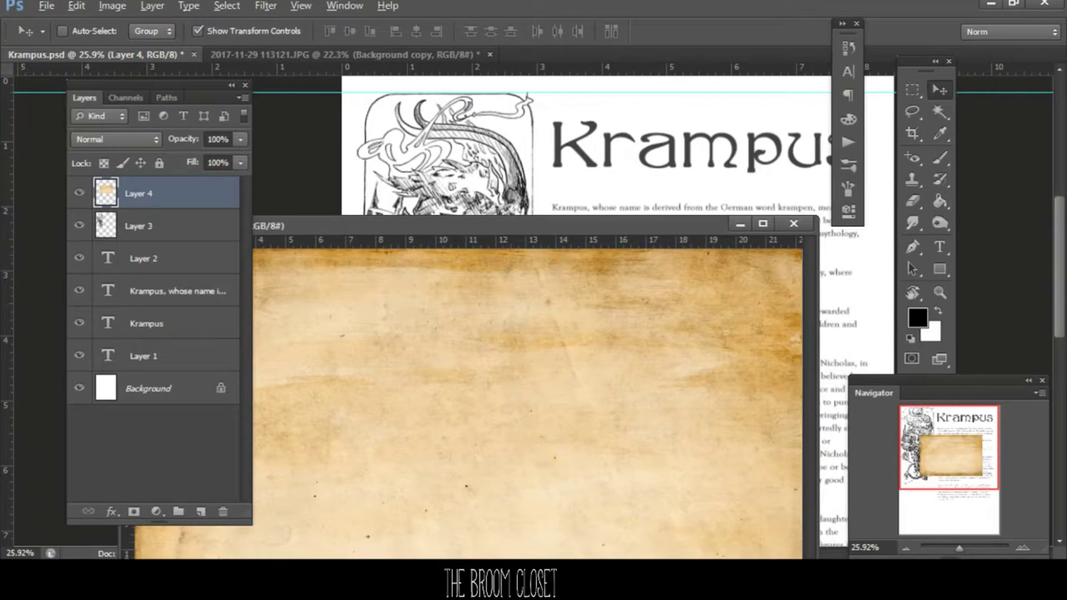
- Rotate the paper texture layer 90° clockwise
{"action": "left_click", "coordinate": [112, 5]}
{"action": "mouse_move", "coordinate": [76, 5]}
{"action": "mouse_move", "coordinate": [267, 317]}
{"action": "left_click", "coordinate": [359, 453]}
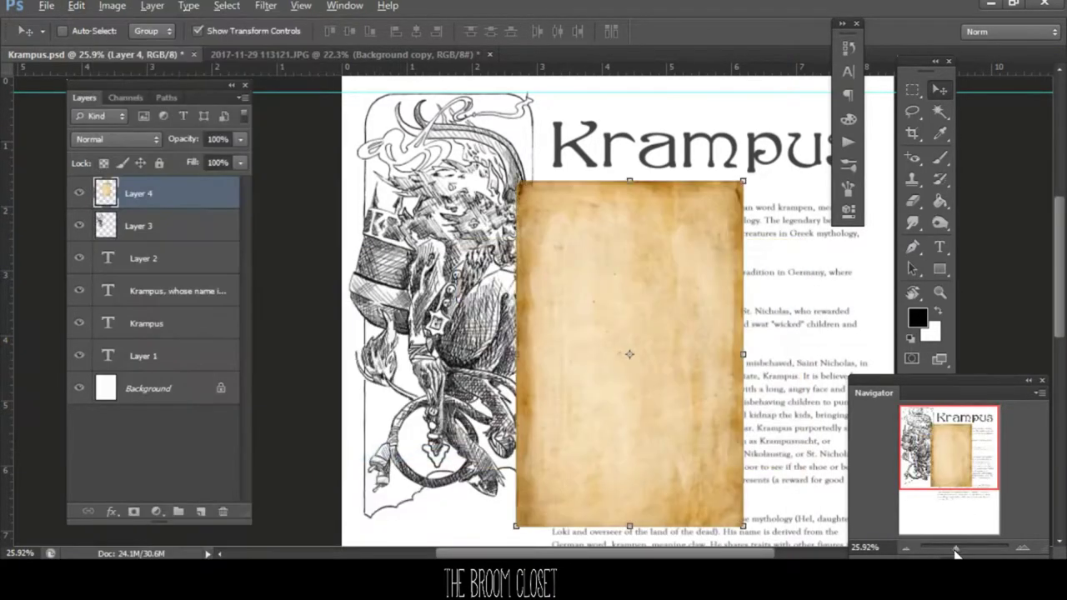
- Scale the paper texture layer to cover the entire page, 242.63% wide and 206.69% high
{"action": "left_click_drag", "start_coordinate": [956, 549], "coordinate": [952, 548]}
{"action": "key", "text": "ctrl+t"}
{"action": "left_click_drag", "start_coordinate": [584, 358], "coordinate": [658, 471]}
{"action": "left_click_drag", "start_coordinate": [489, 191], "coordinate": [410, 150]}
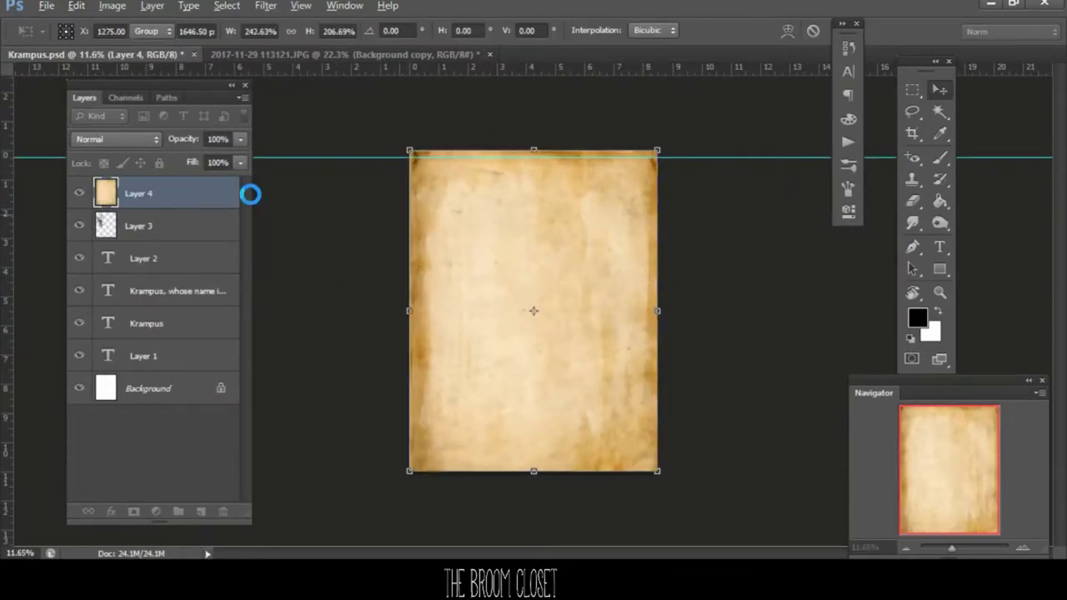
- Apply the transform and move the paper texture layer beneath the drawing and text layers, directly above the Background
{"action": "key", "text": "Return"}
{"action": "left_click_drag", "start_coordinate": [250, 193], "coordinate": [188, 369]}
{"action": "left_click_drag", "start_coordinate": [962, 553], "coordinate": [958, 550]}
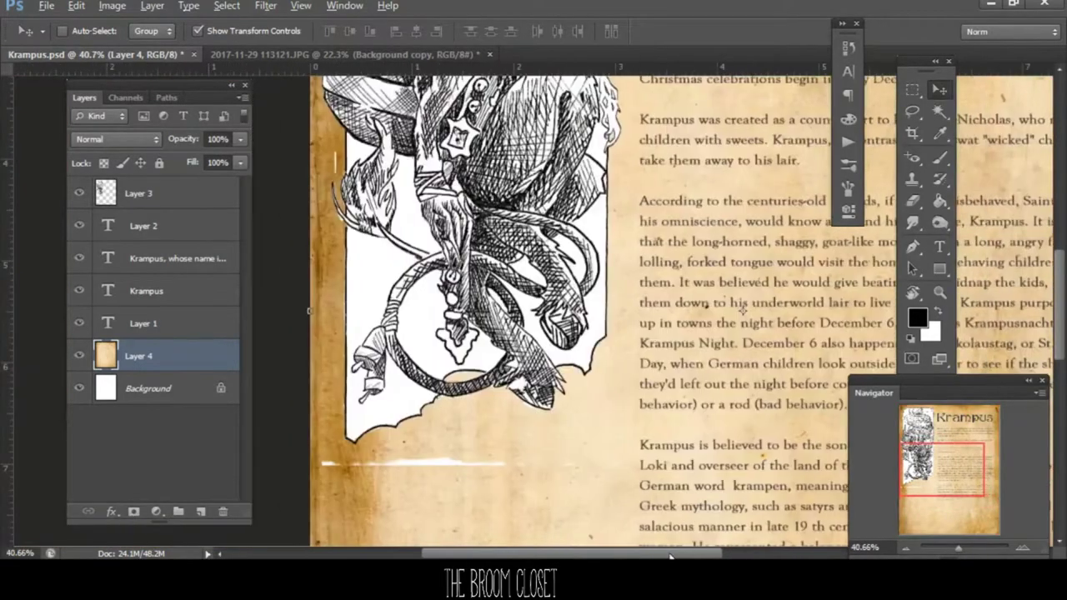
- Erase the stray white marks beside and below the drawing on Layer 3 with a 27 px eraser
{"action": "key", "text": "e"}
{"action": "left_click", "coordinate": [170, 203]}
{"action": "right_click", "coordinate": [584, 338]}
{"action": "left_click_drag", "start_coordinate": [633, 373], "coordinate": [667, 373]}
{"action": "key", "text": "Return"}
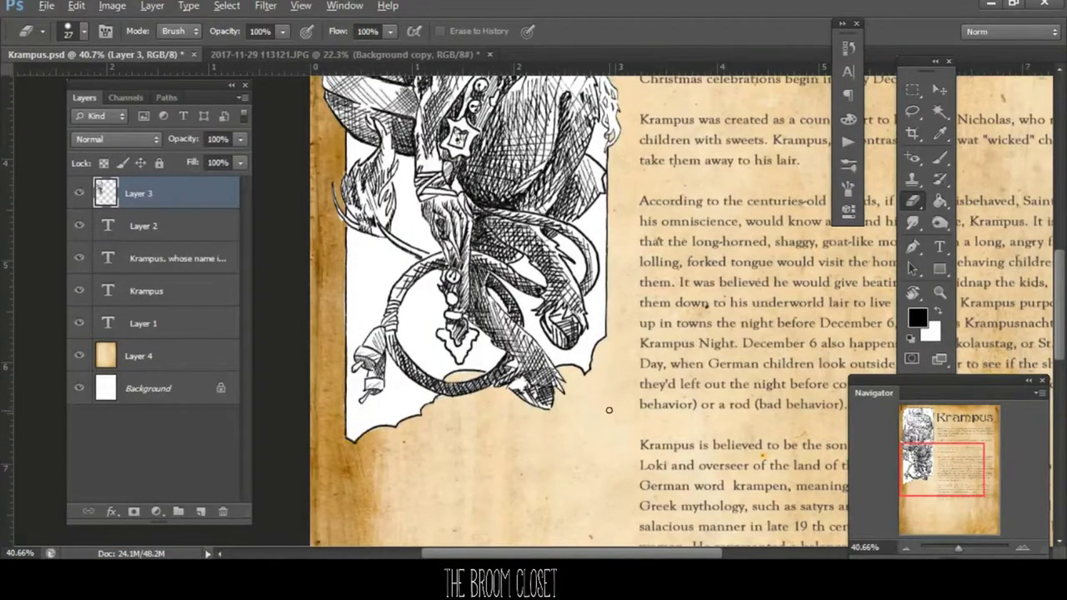
- Fill the remaining see-through gaps inside the Krampus drawing with white, using the Paint Bucket and a small brush
{"action": "scroll", "coordinate": [608, 410], "scroll_direction": "up", "scroll_amount": 5}
{"action": "scroll", "coordinate": [1062, 261], "scroll_direction": "up", "scroll_amount": 3}
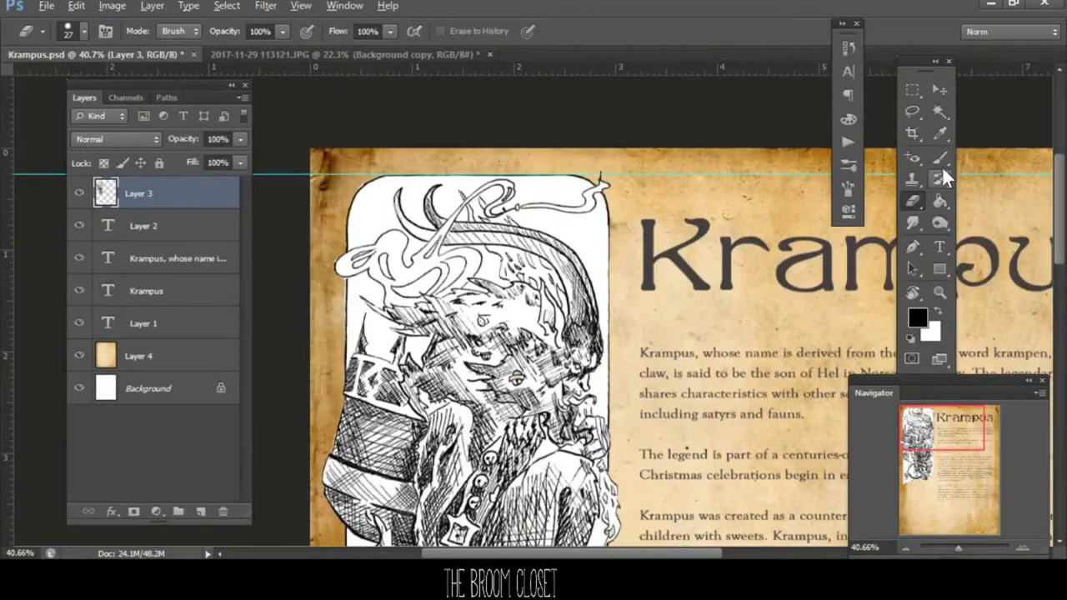
{"action": "left_click", "coordinate": [940, 200]}
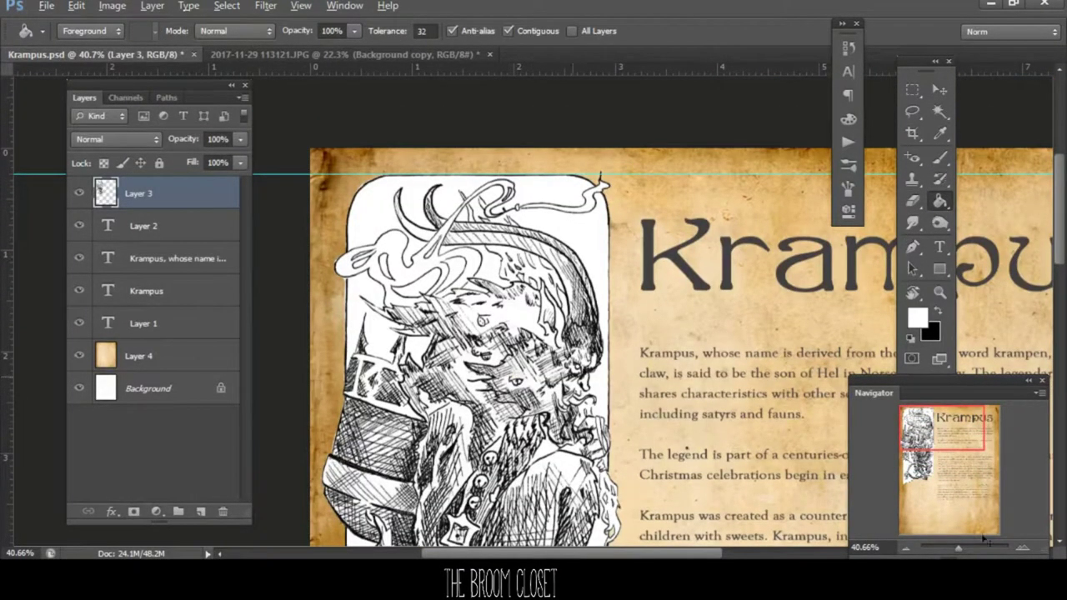
{"action": "scroll", "coordinate": [468, 312], "scroll_direction": "up", "scroll_amount": 5}
{"action": "key", "text": "b"}
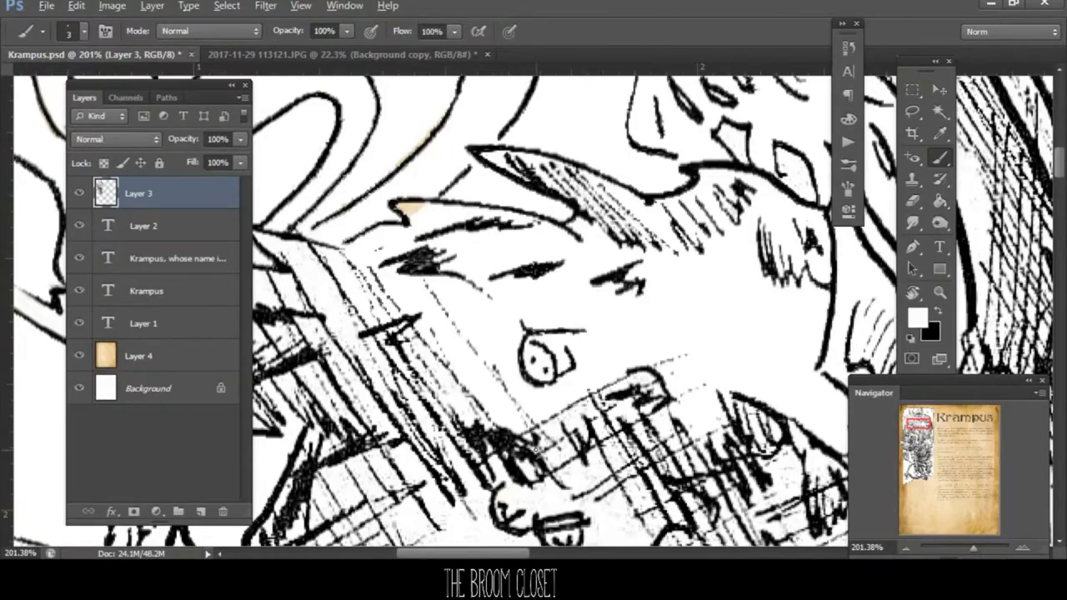
{"action": "scroll", "coordinate": [689, 288], "scroll_direction": "down", "scroll_amount": 4}
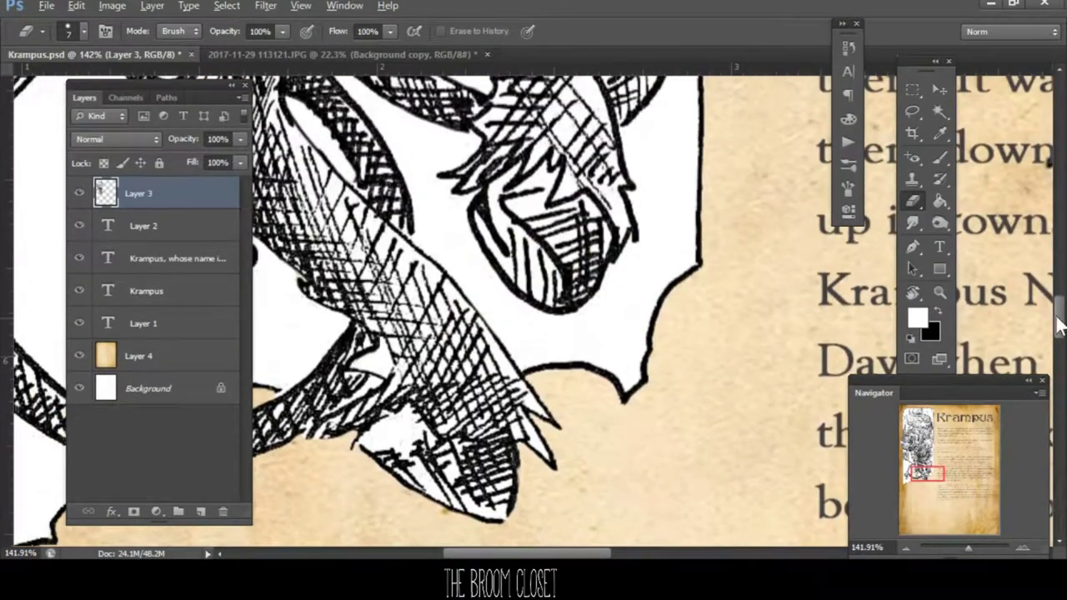
{"action": "left_click_drag", "start_coordinate": [1059, 325], "coordinate": [1059, 142]}
{"action": "left_click_drag", "start_coordinate": [585, 554], "coordinate": [507, 557]}
{"action": "key", "text": "b"}
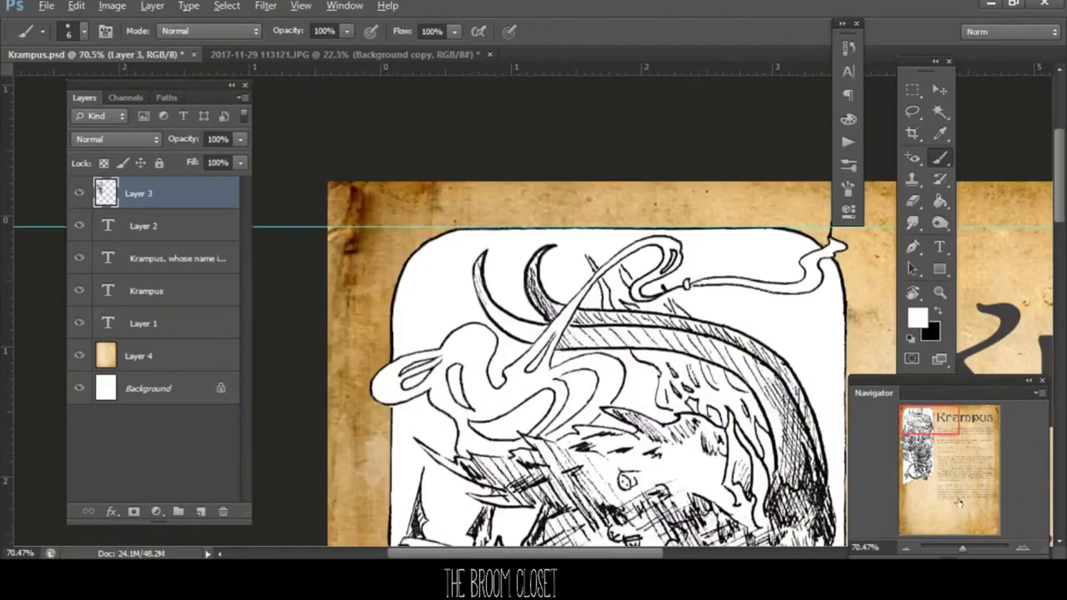
- Set the blend mode of the drawing on Layer 3 to Multiply
{"action": "left_click", "coordinate": [117, 139]}
{"action": "left_click", "coordinate": [101, 187]}
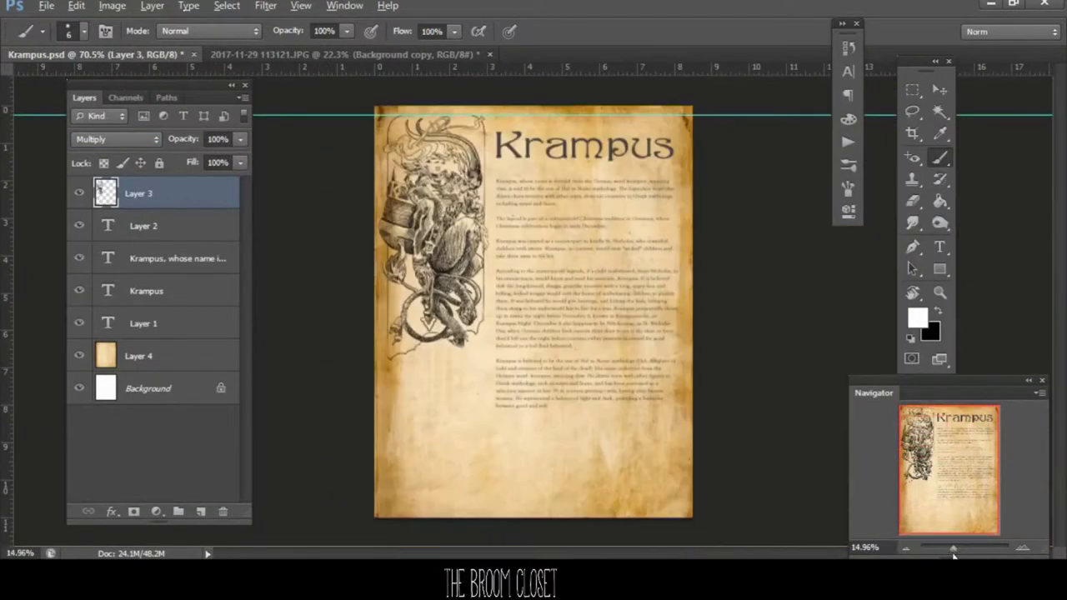
- Set up a black 3 px brush for the ink lines around the ring and legs of the drawing
{"action": "left_click_drag", "start_coordinate": [954, 550], "coordinate": [968, 547]}
{"action": "left_click", "coordinate": [918, 473]}
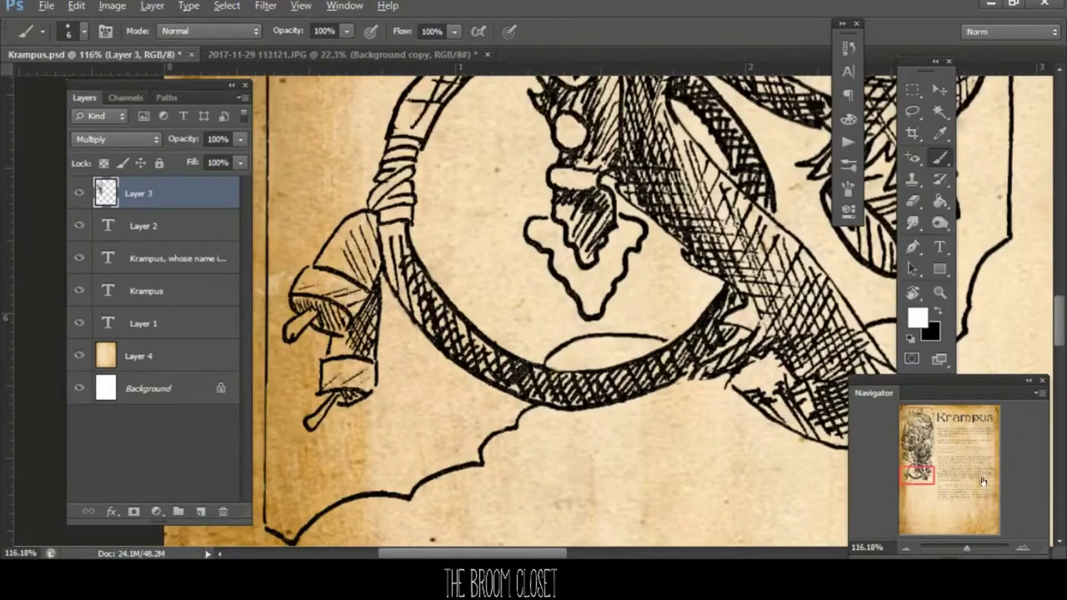
{"action": "key", "text": "x"}
{"action": "right_click", "coordinate": [687, 298]}
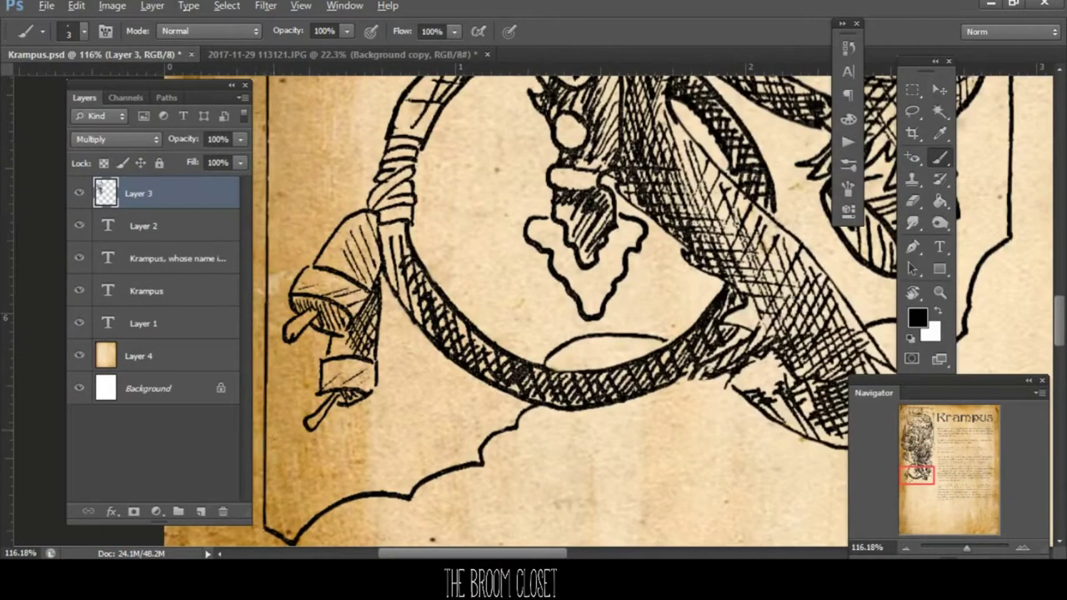
{"action": "scroll", "coordinate": [504, 149], "scroll_direction": "up", "scroll_amount": 5}
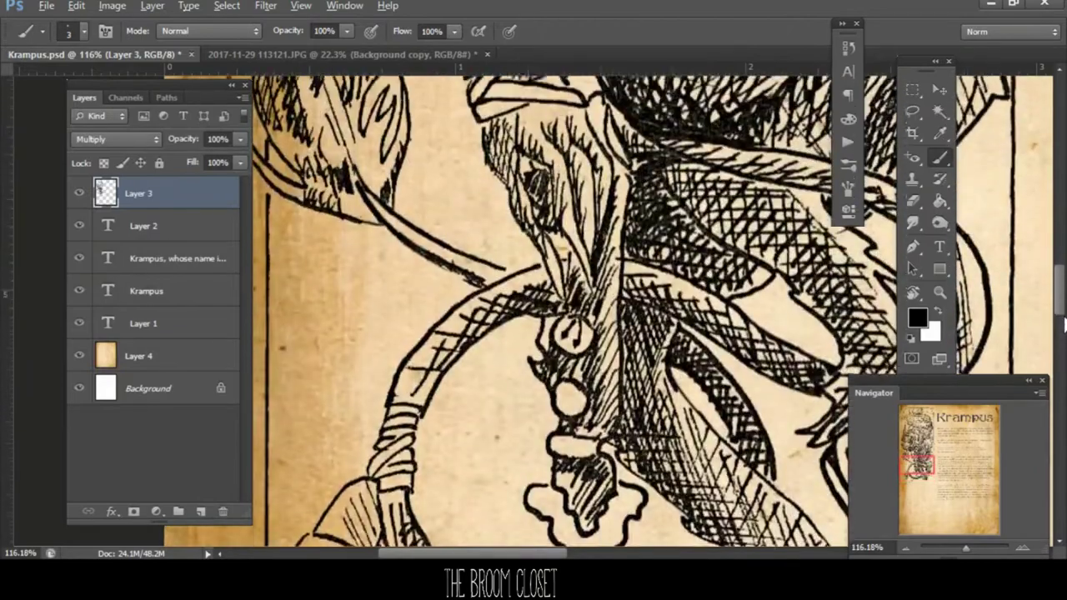
- Hide the paper texture layer and view the whole page on its white background
{"action": "left_click", "coordinate": [79, 356]}
{"action": "left_click_drag", "start_coordinate": [968, 549], "coordinate": [946, 548]}
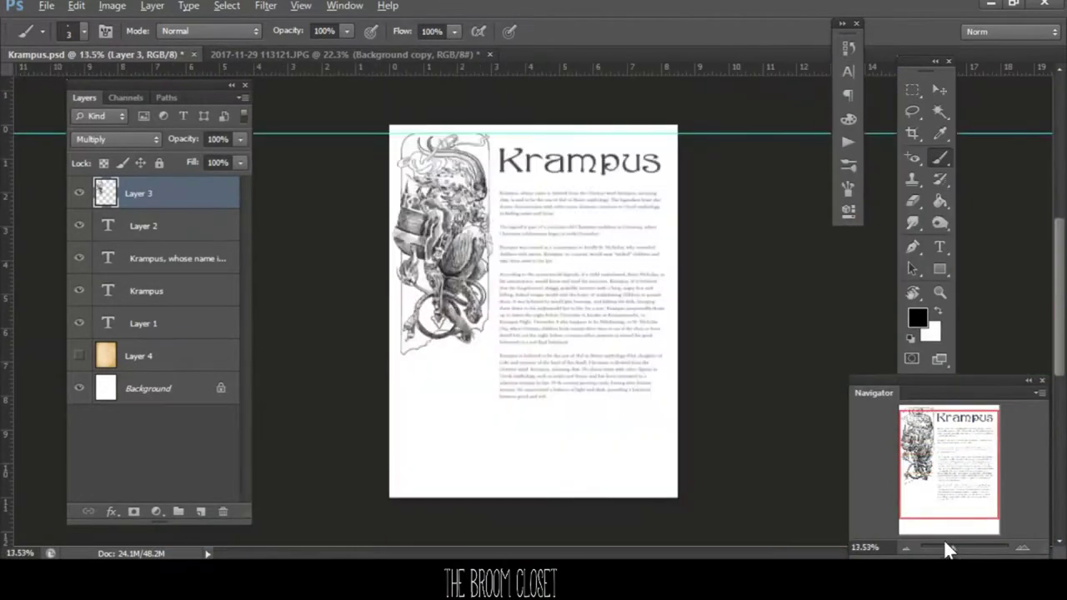